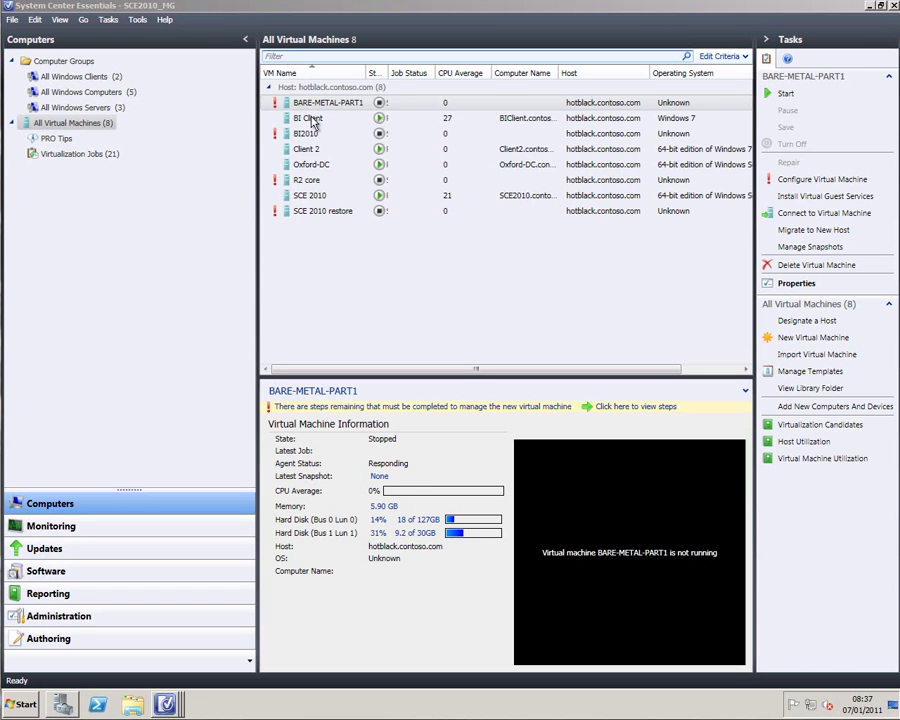
# Step: Select BI Client and widen the State column to show four running and four stopped machines
pyautogui.click(314, 122)
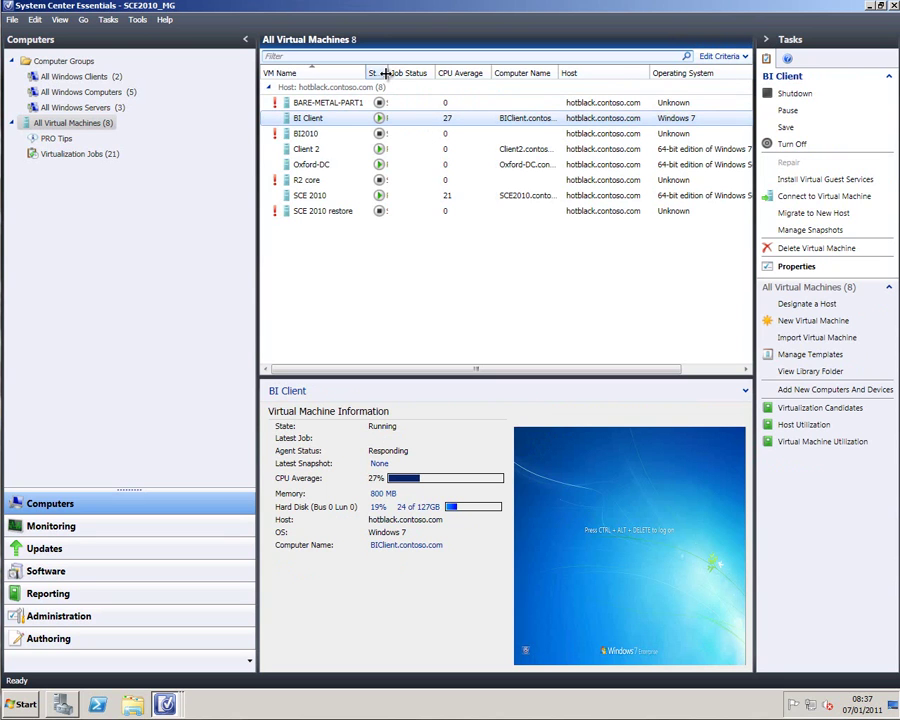
pyautogui.moveTo(385, 73); pyautogui.dragTo(406, 73)
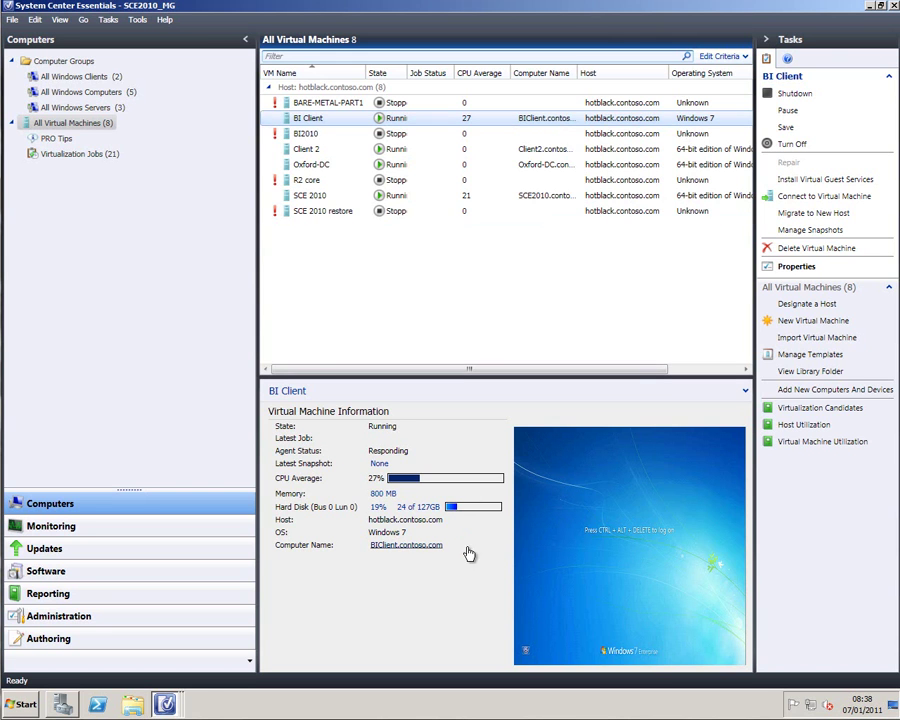
# Step: Log on to BI Client's Windows 7 desktop in Virtual Machine Viewer with the account password, then close the viewer
pyautogui.doubleClick(589, 506)
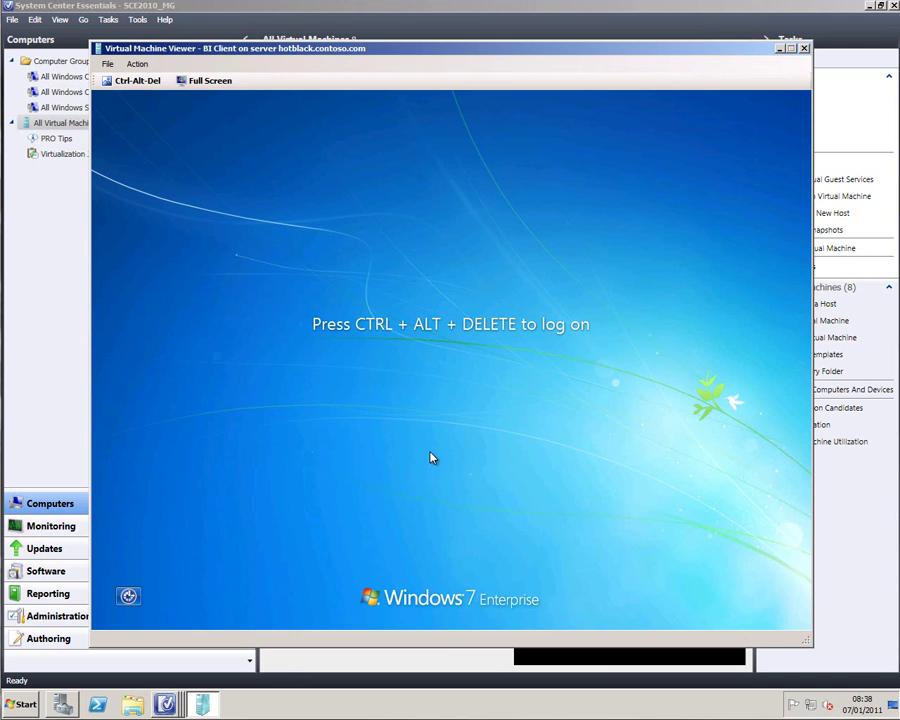
pyautogui.click(130, 82)
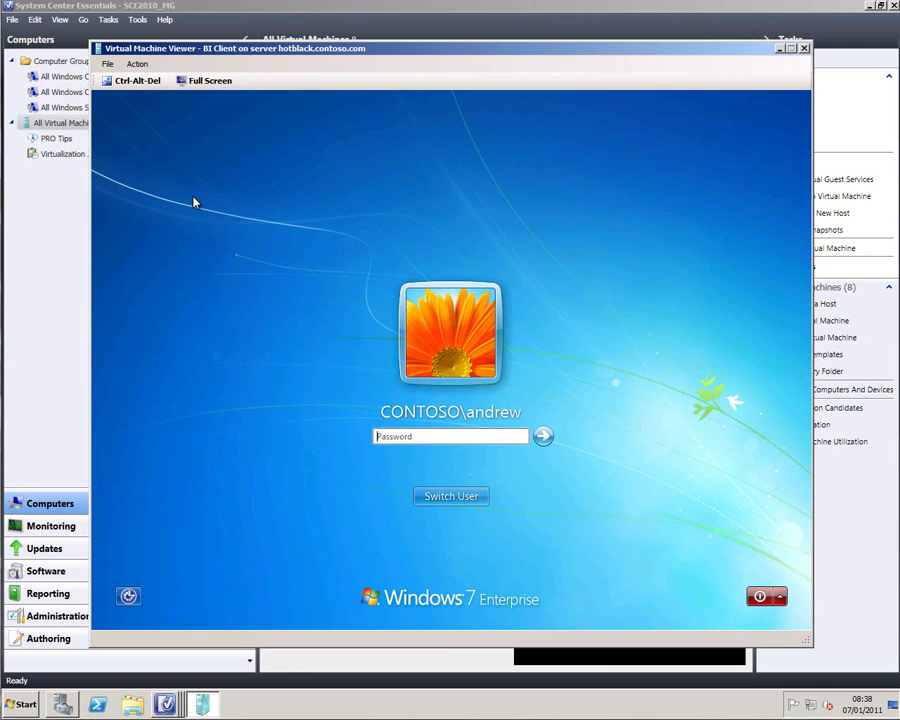
pyautogui.write('pPa$$w0rd')
pyautogui.press('Return')
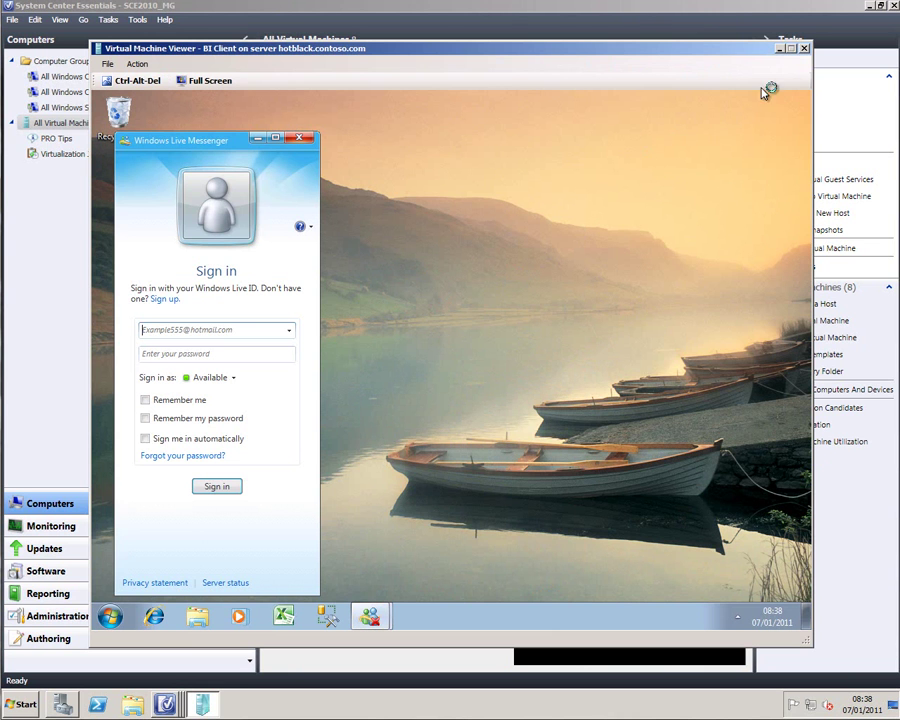
pyautogui.click(804, 49)
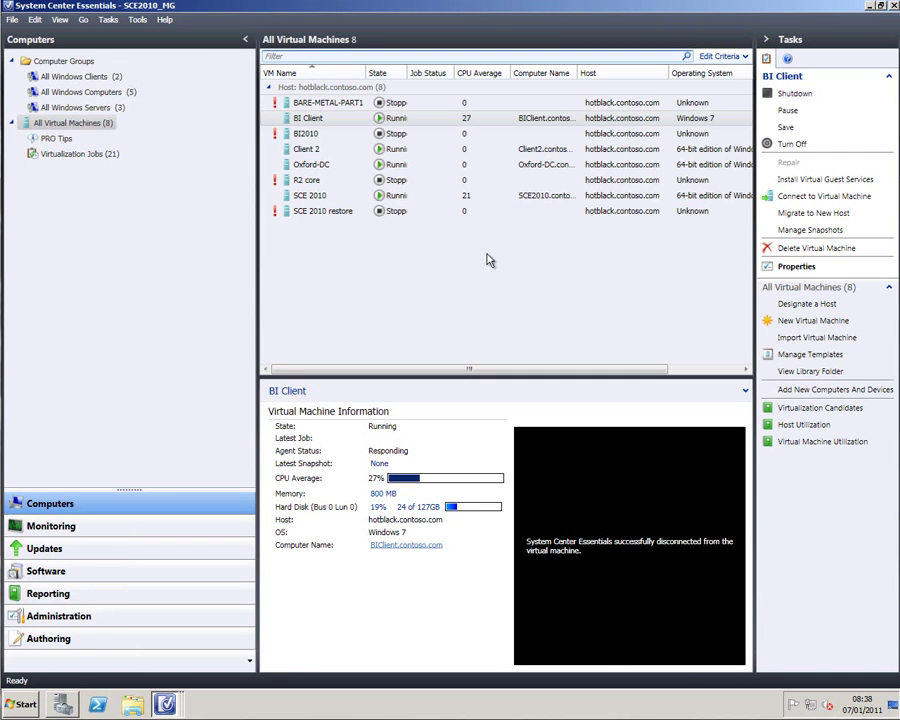
# Step: Select the SCE 2010 row in All Virtual Machines to show its details
pyautogui.click(340, 203)
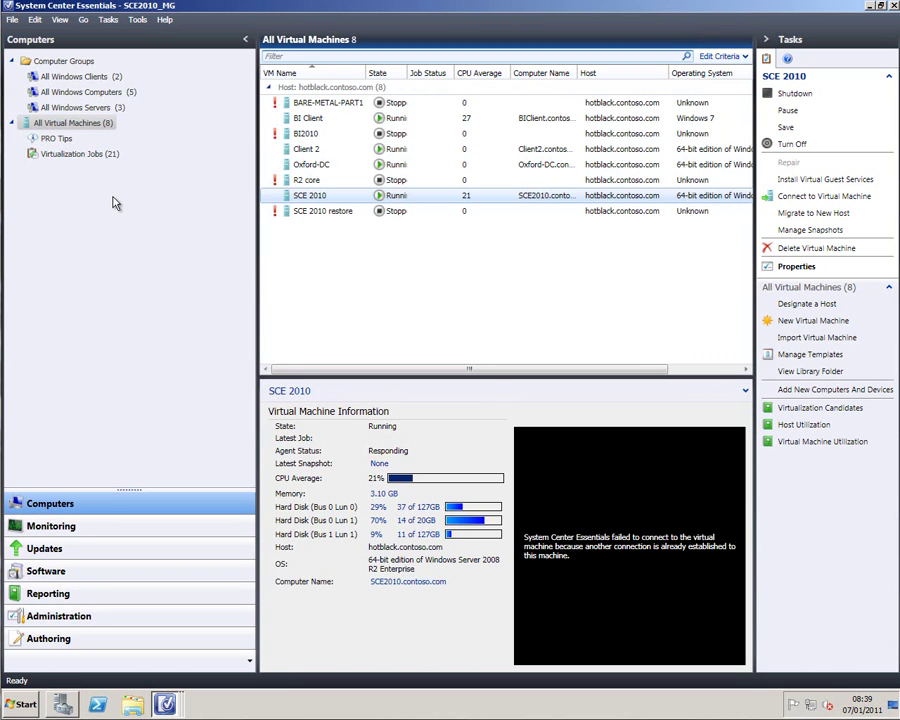
# Step: In Monitoring, step through the Hyper-V Server Role and Virtual Machine views to the Virtual Network View
pyautogui.click(67, 525)
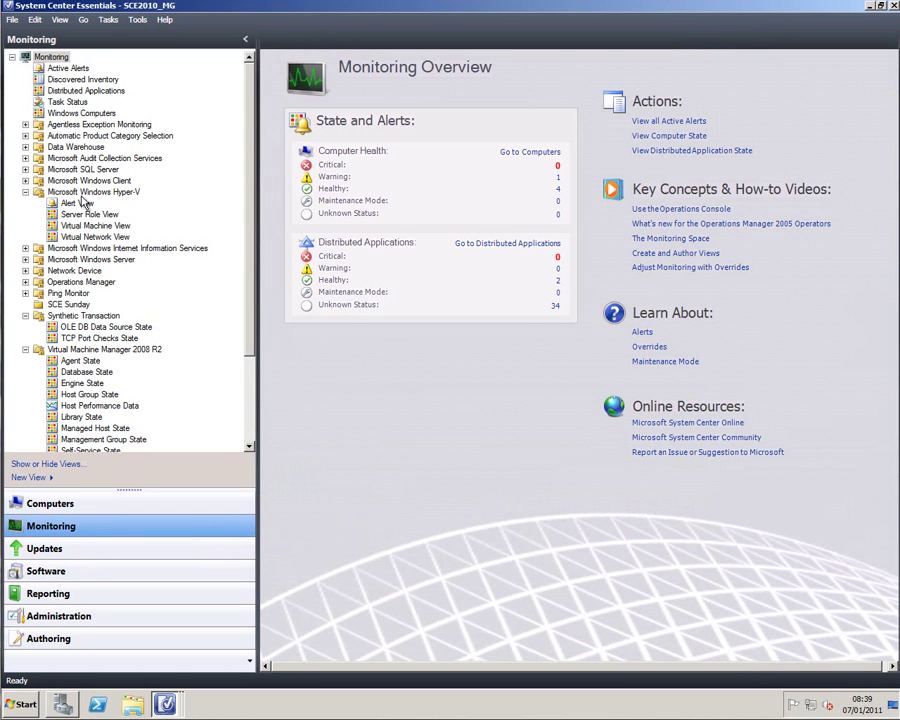
pyautogui.click(85, 192)
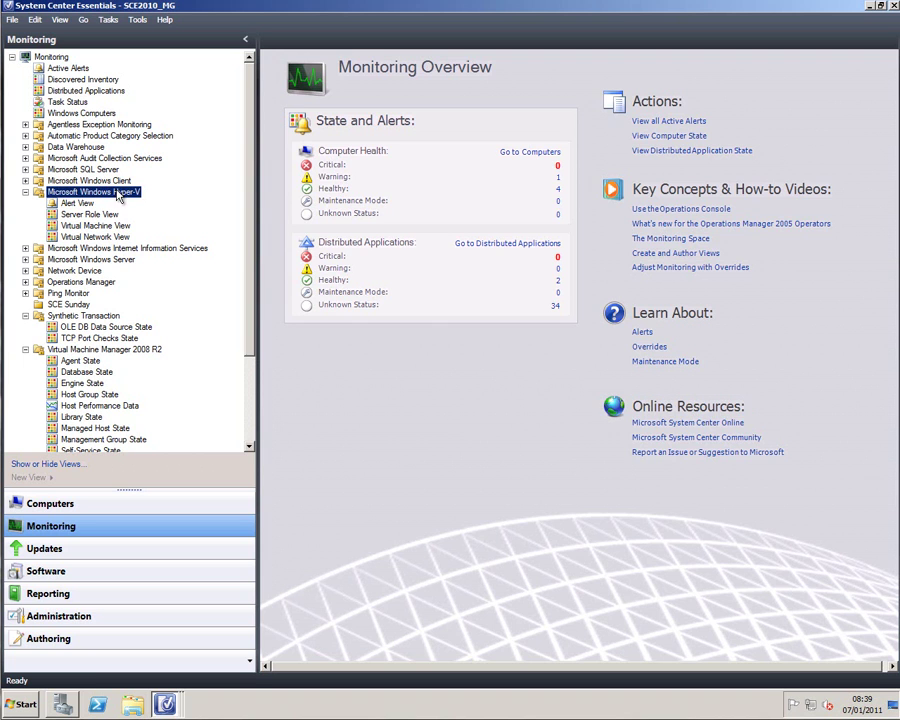
pyautogui.click(112, 216)
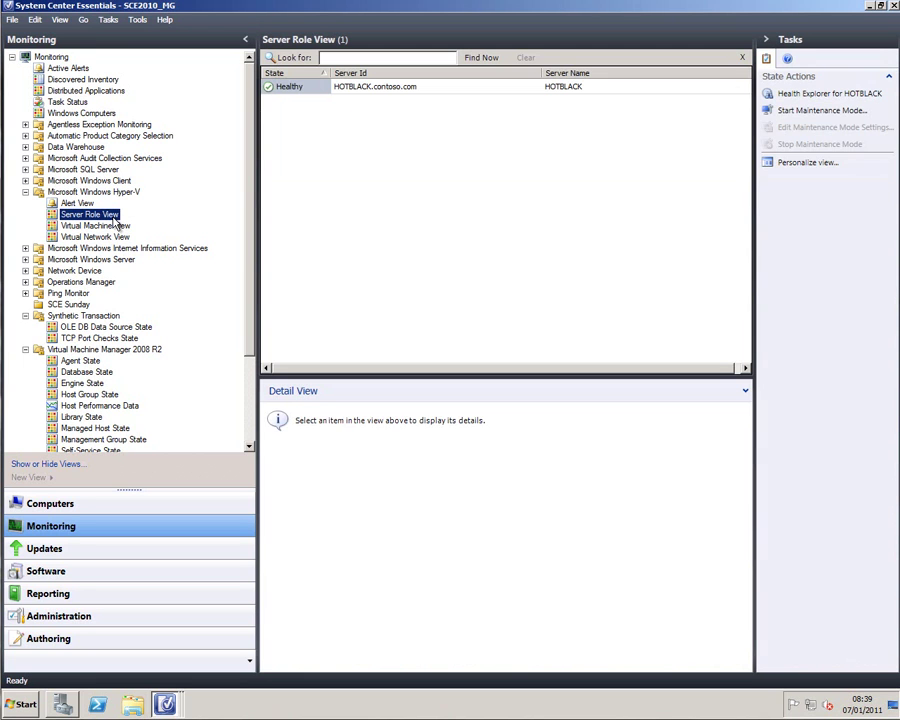
pyautogui.click(113, 226)
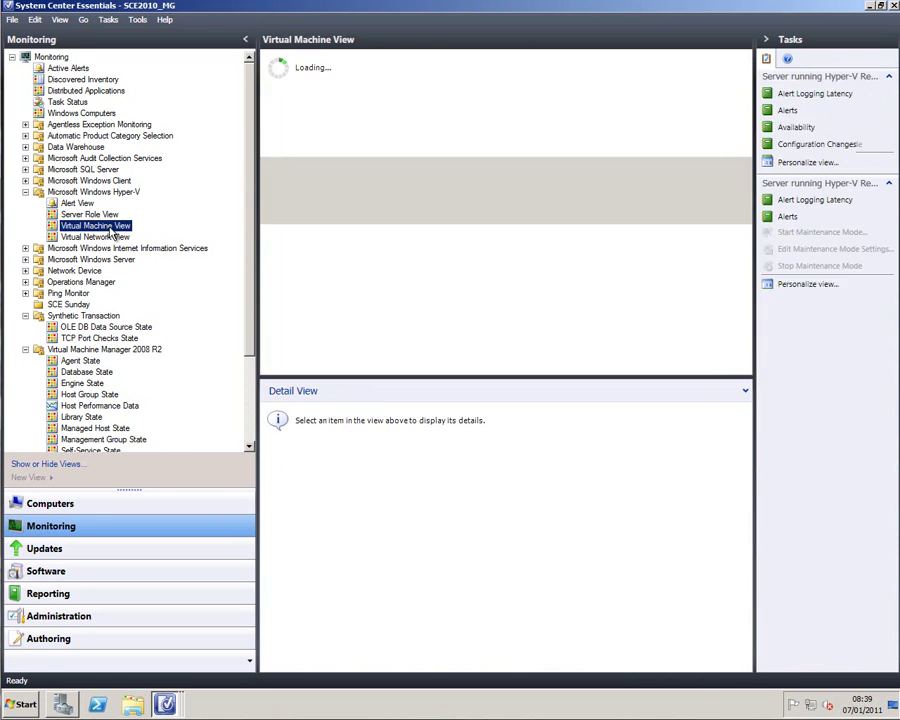
pyautogui.click(112, 237)
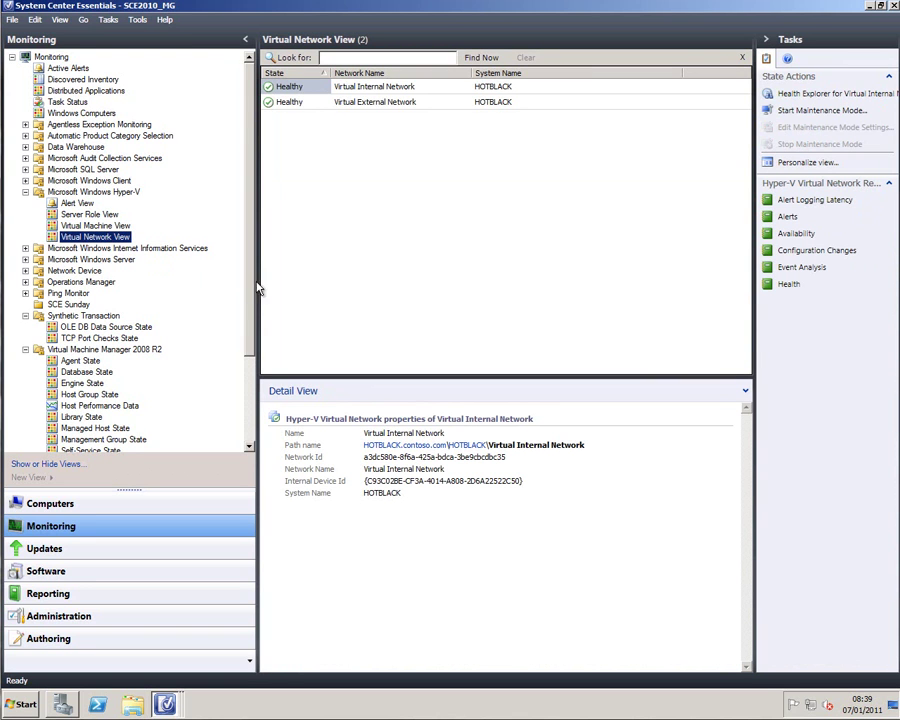
pyautogui.moveTo(249, 297); pyautogui.dragTo(245, 375)
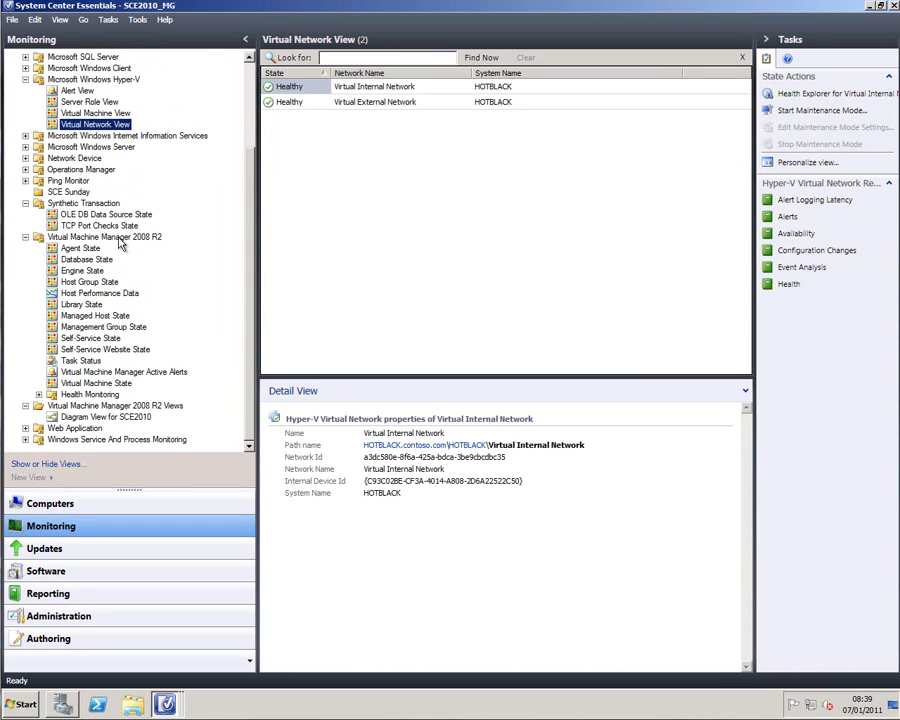
# Step: Open the SCE2010 Diagram View and expand All Hosts and hotblack.contoso.com to show its virtual machines
pyautogui.click(110, 417)
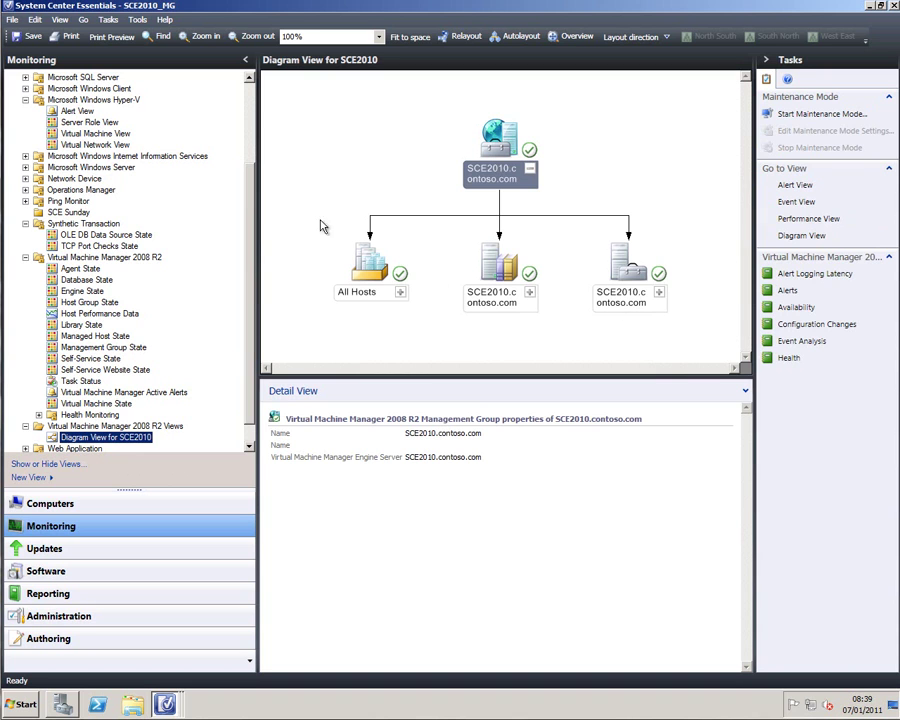
pyautogui.click(400, 293)
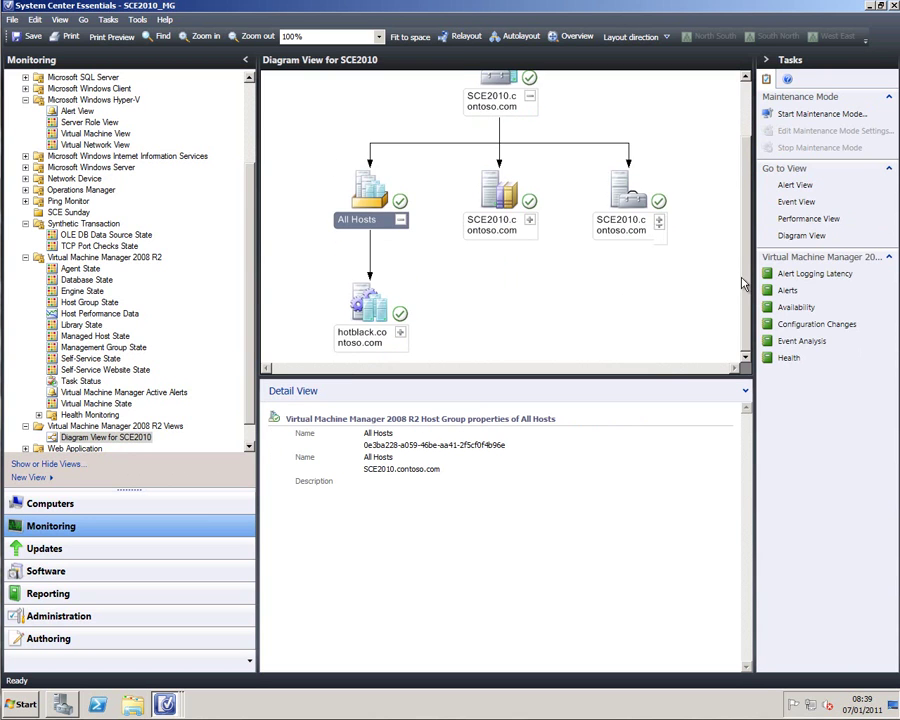
pyautogui.click(400, 334)
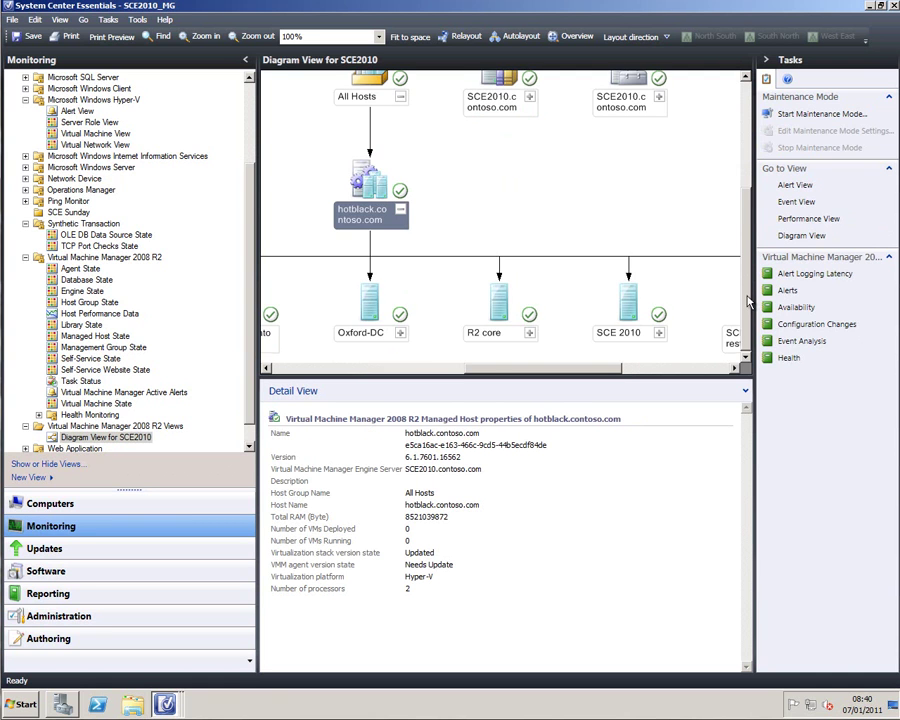
pyautogui.moveTo(599, 369); pyautogui.dragTo(418, 377)
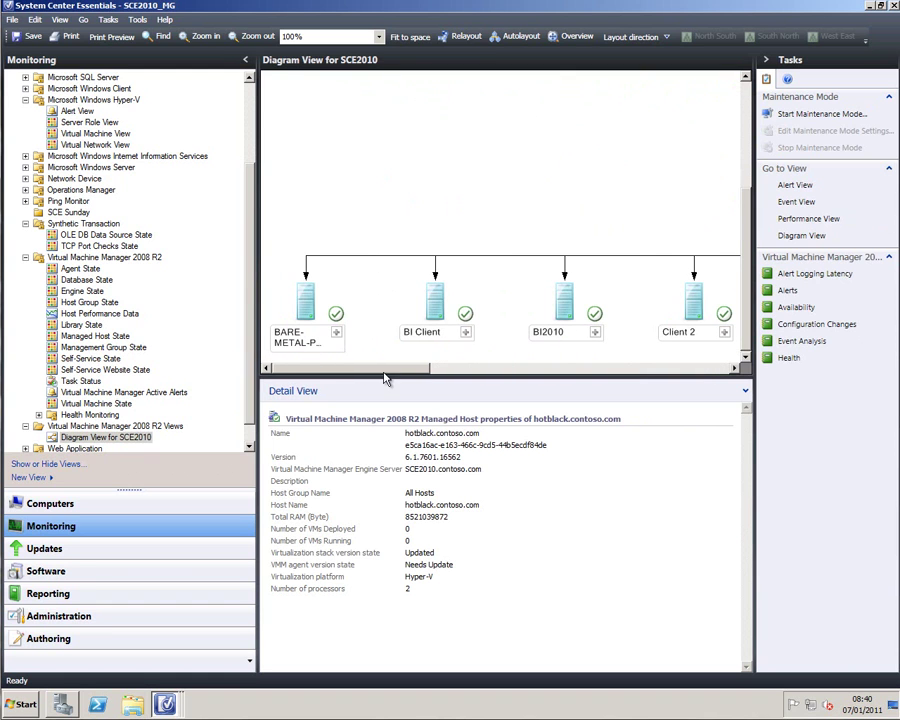
# Step: Expand the BI Client node to reveal its two network adapters, BICLIENT.contoso.com and Client3
pyautogui.click(466, 333)
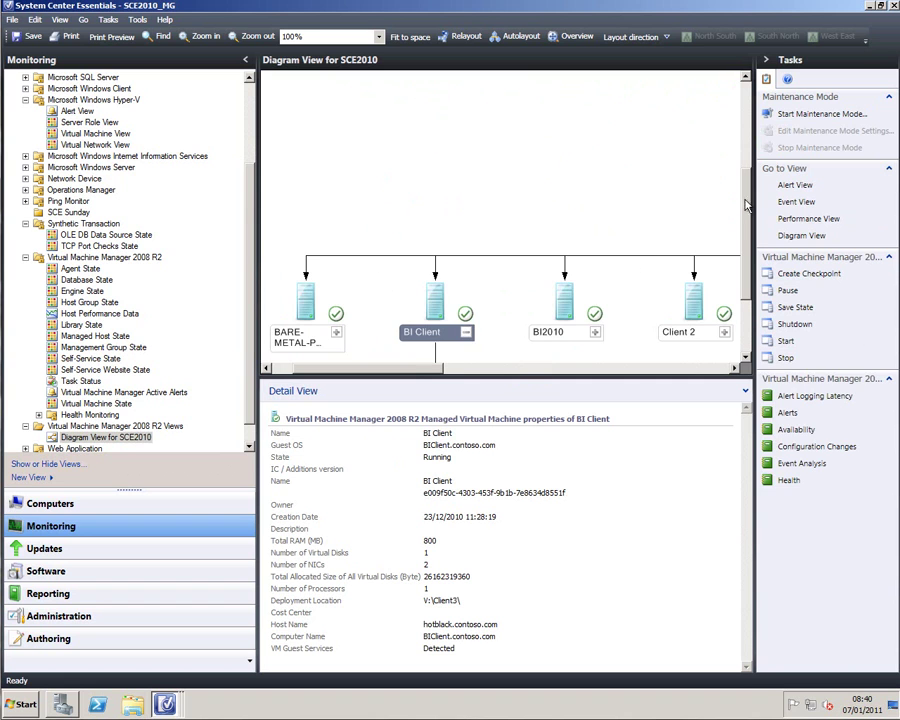
pyautogui.moveTo(745, 205); pyautogui.dragTo(744, 281)
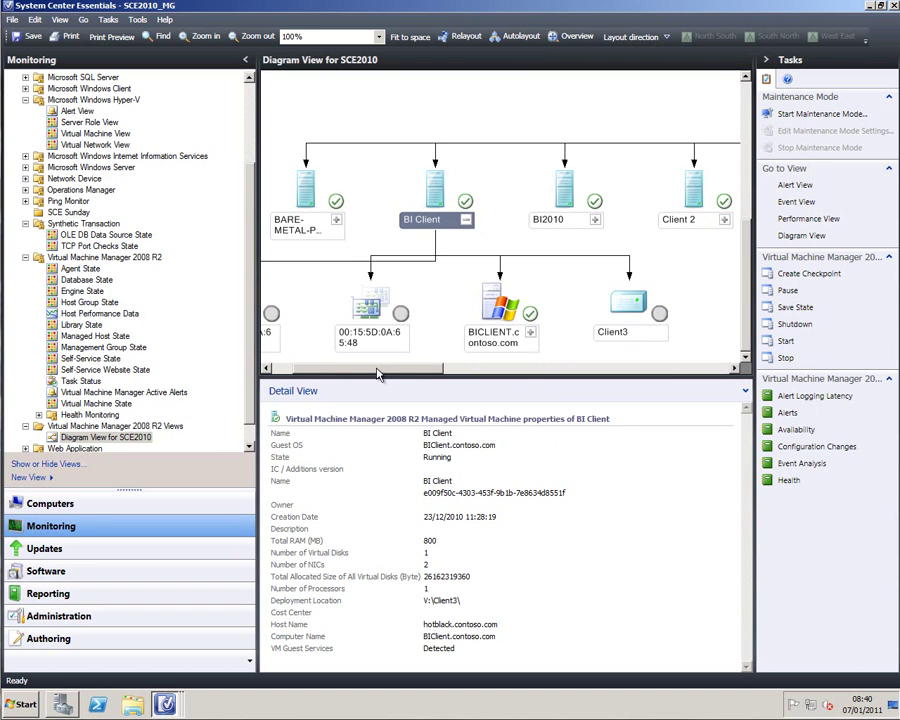
pyautogui.moveTo(378, 374); pyautogui.dragTo(348, 374)
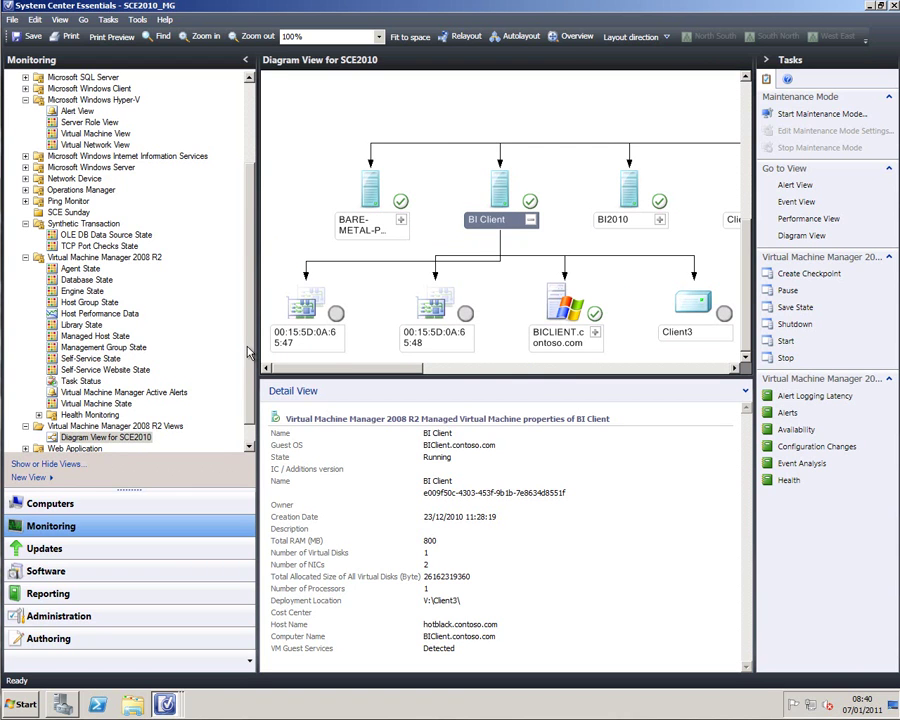
pyautogui.scroll(3, 238, 263)
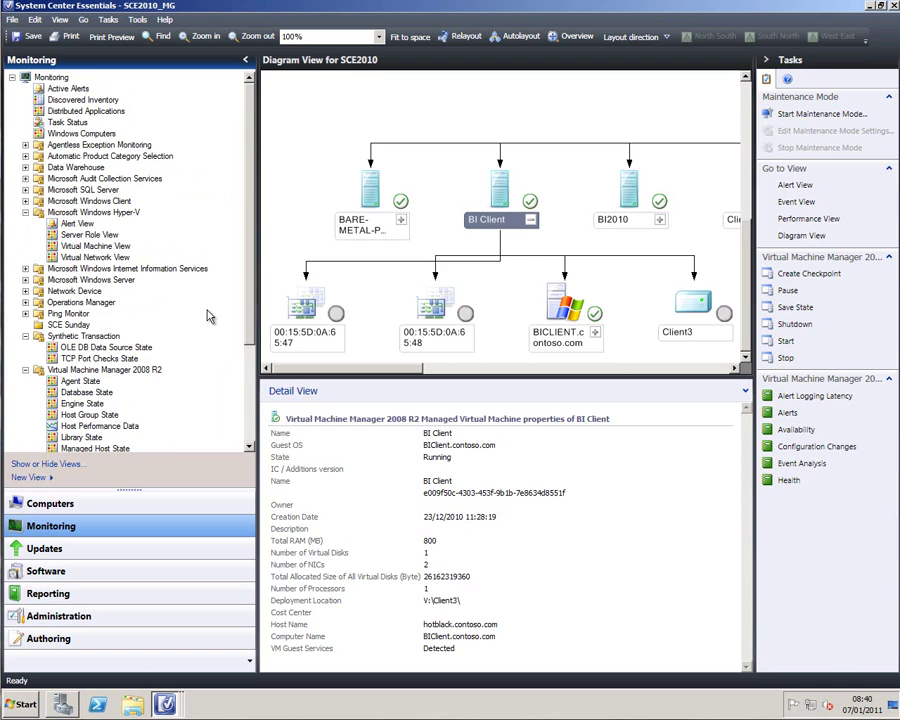
# Step: In Computers, select SCE 2010 and bring up its context menu of actions, then dismiss it
pyautogui.click(60, 503)
pyautogui.click(305, 196)
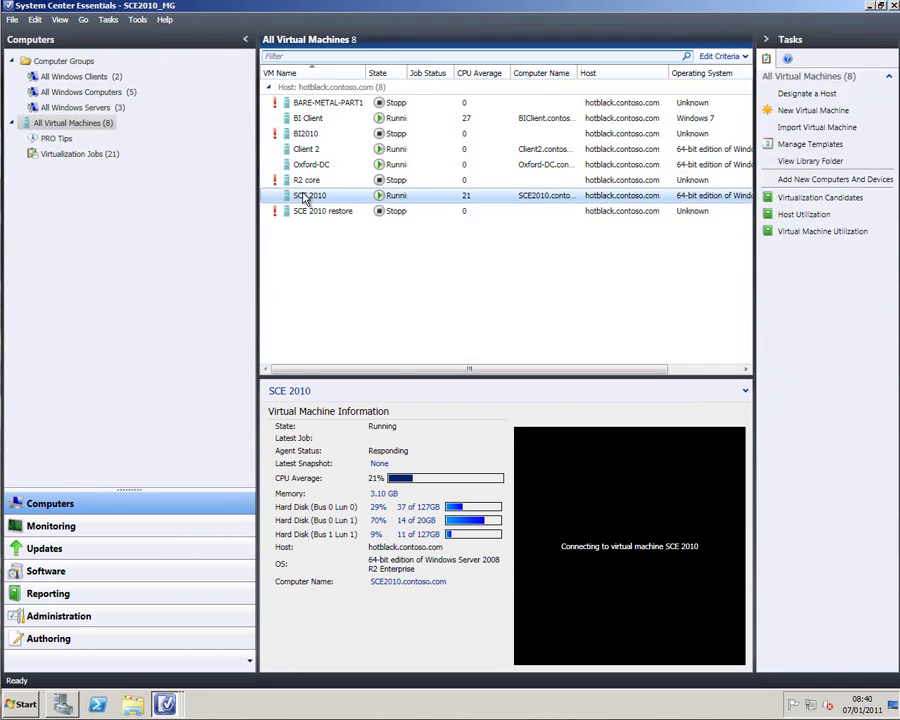
pyautogui.rightClick(305, 196)
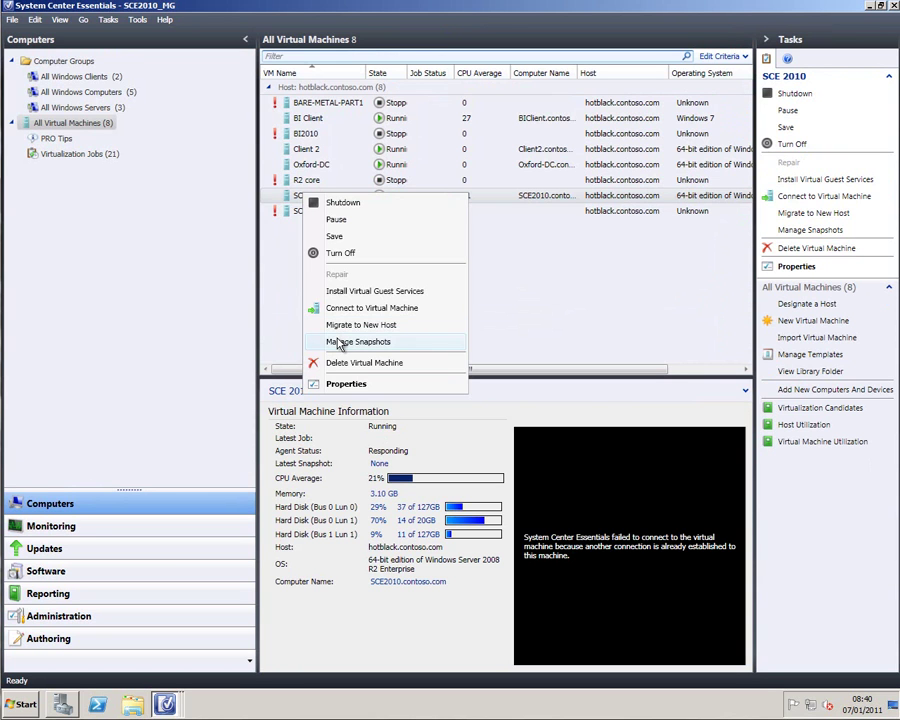
pyautogui.click(480, 290)
# Step: Open Manage Templates from the Tasks pane to review the virtual machine templates
pyautogui.click(797, 143)
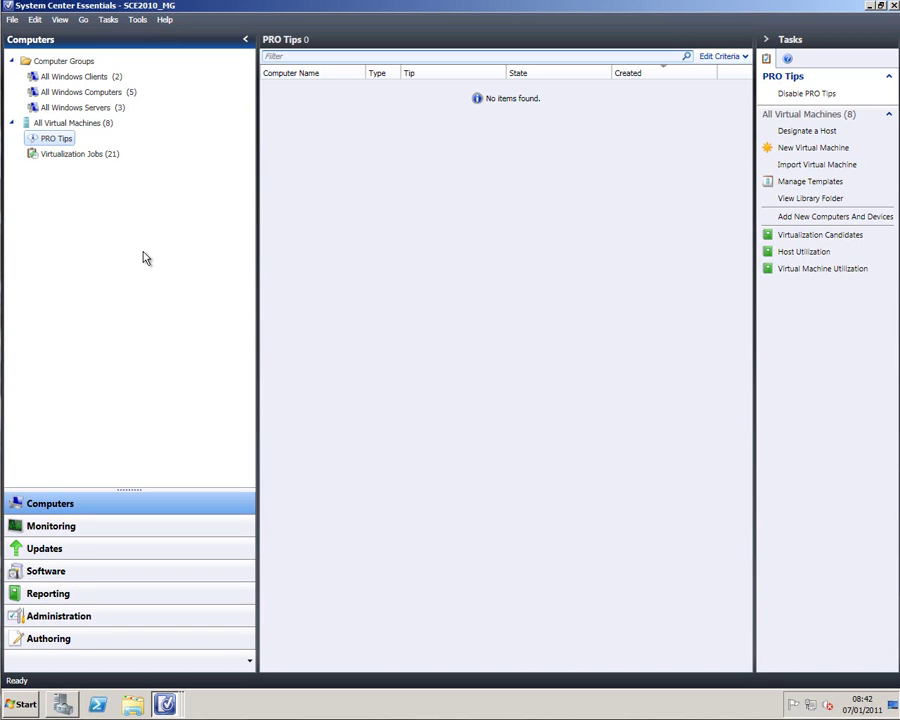
pyautogui.click(52, 526)
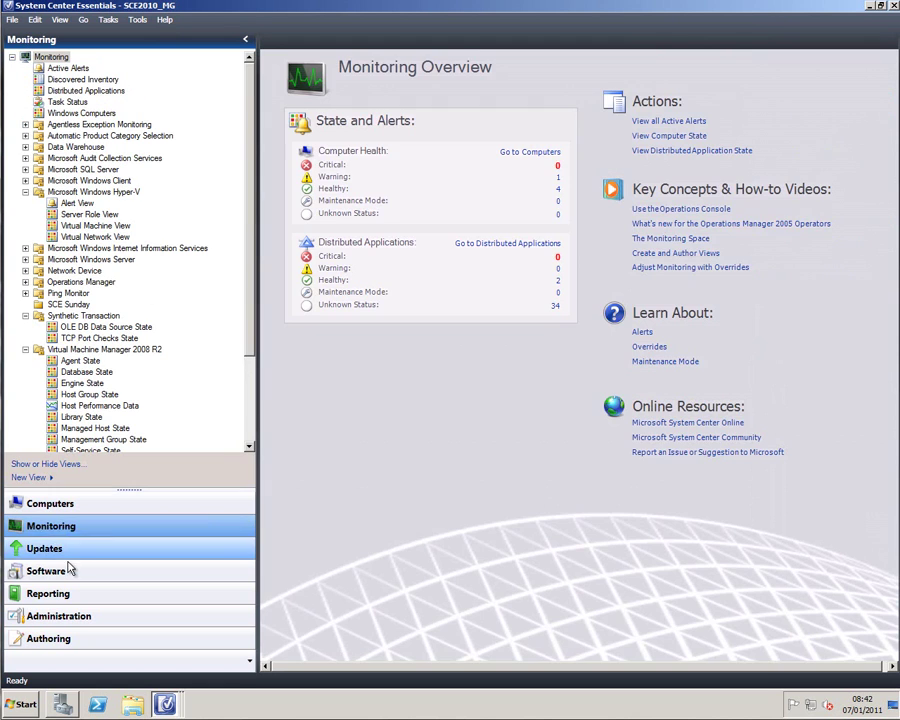
pyautogui.click(64, 597)
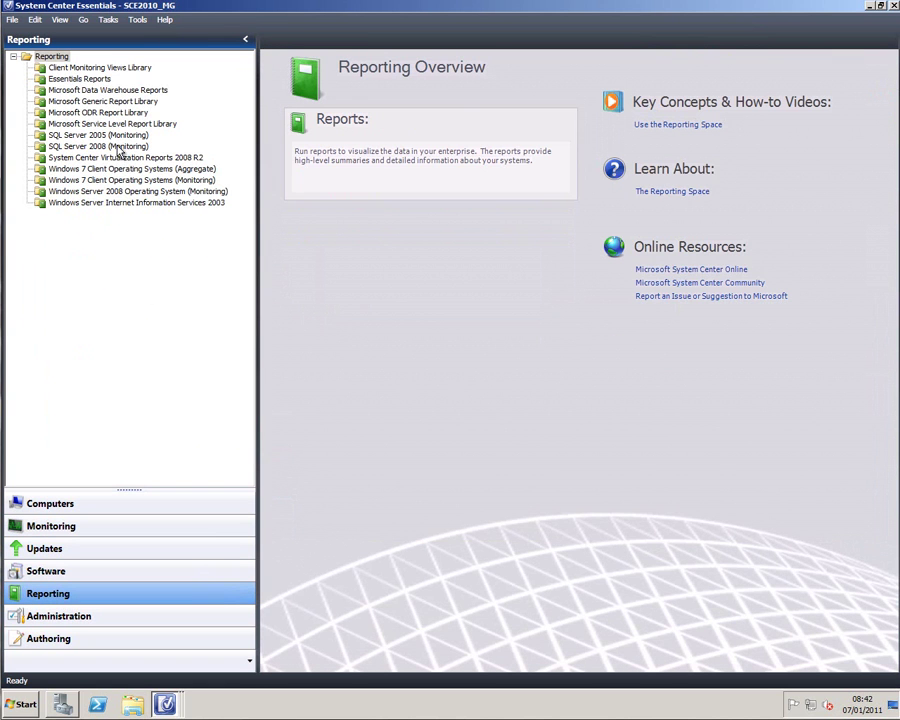
pyautogui.click(117, 158)
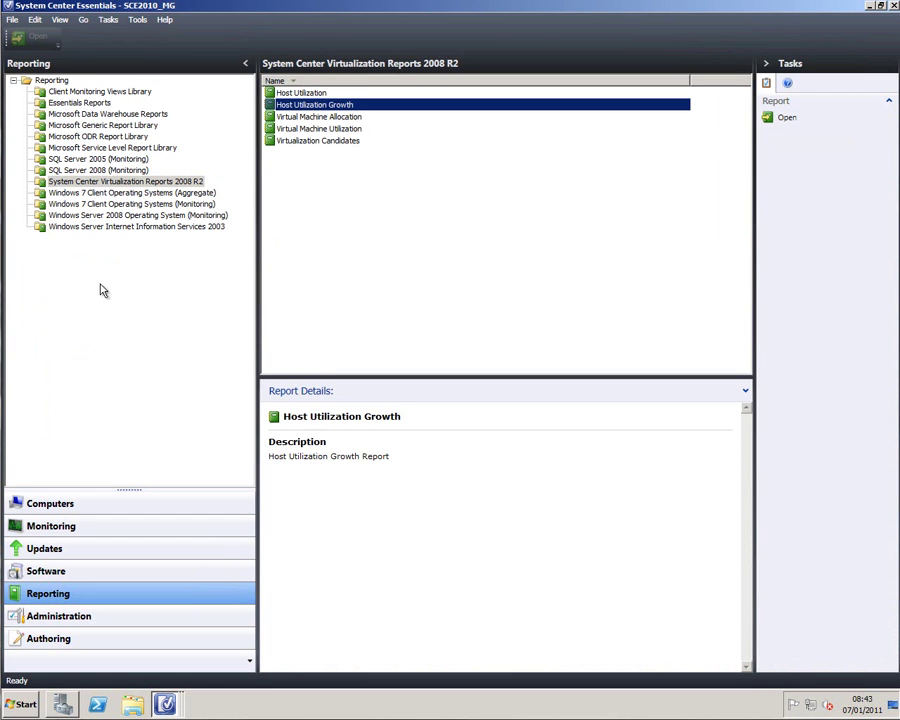
pyautogui.click(70, 530)
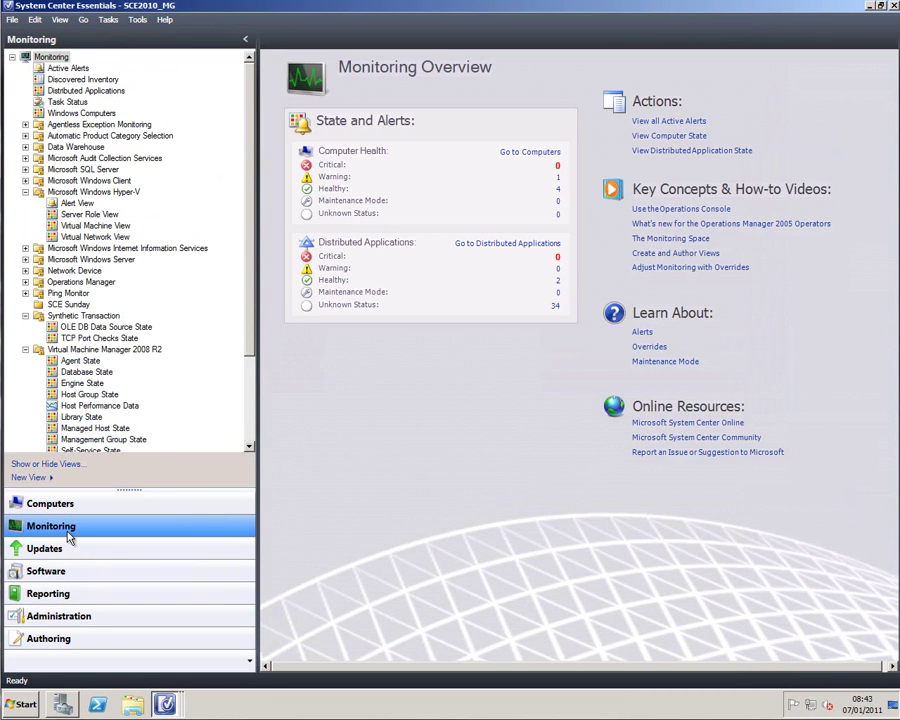
pyautogui.click(70, 508)
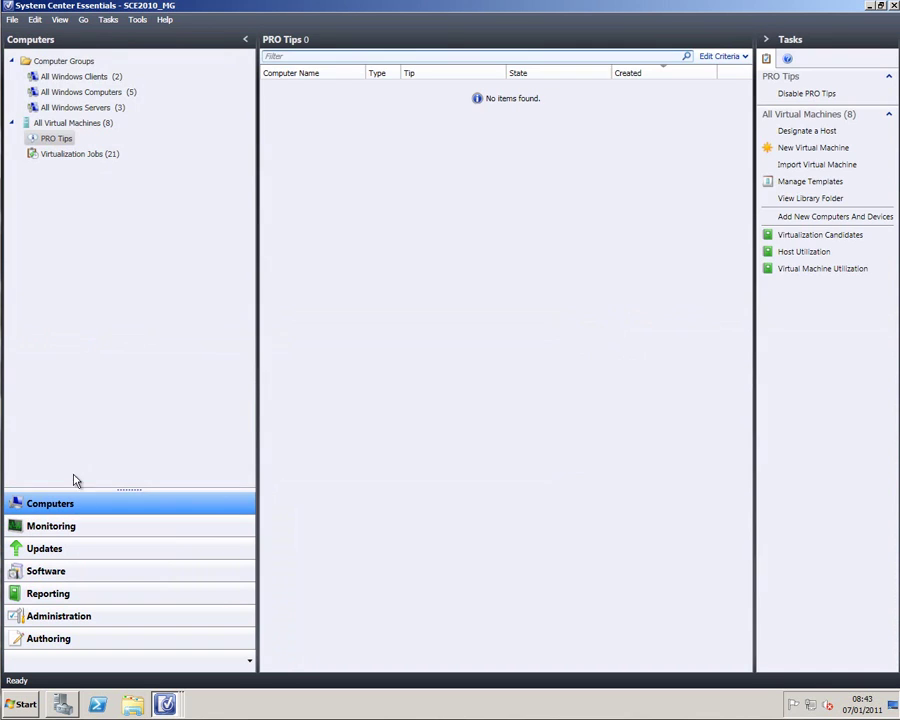
# Step: Run the Host Utilization report for hotblack.contoso.com and scroll to its memory usage chart
pyautogui.click(88, 125)
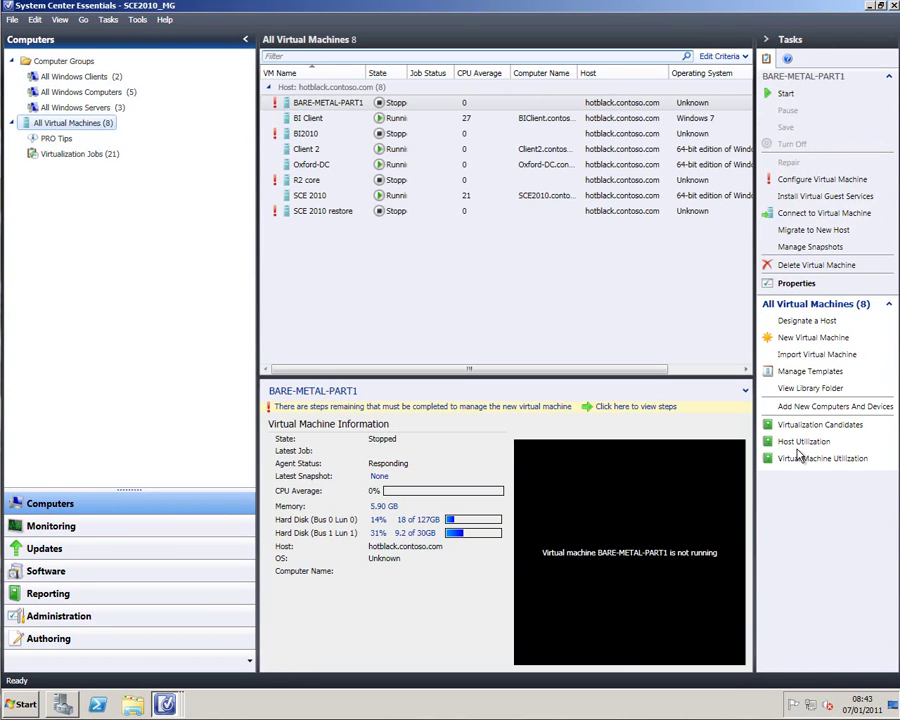
pyautogui.click(801, 442)
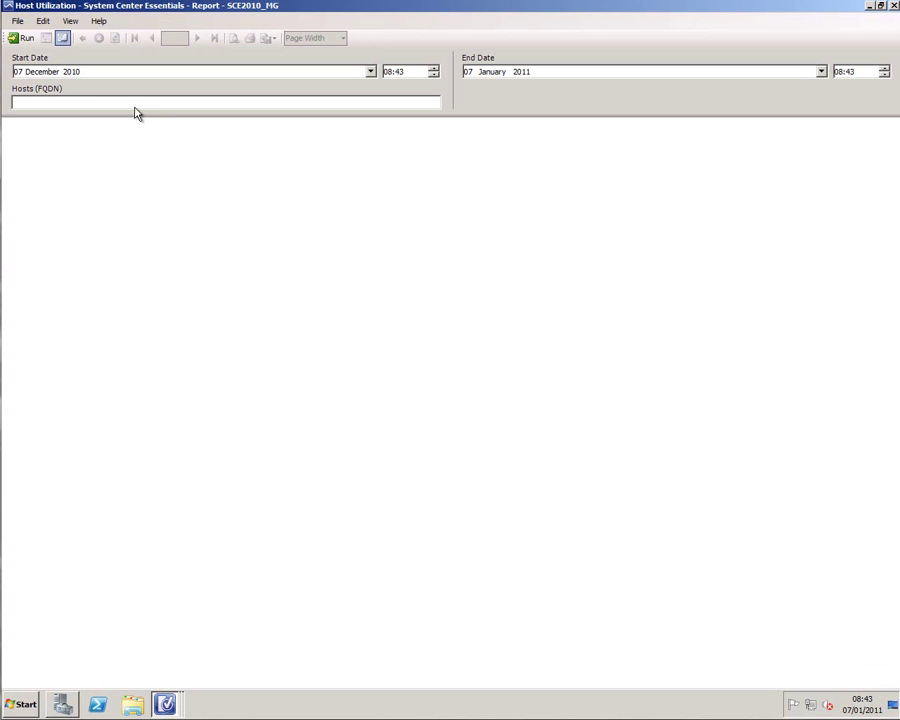
pyautogui.write('hotblack.contoso.com')
pyautogui.click(14, 38)
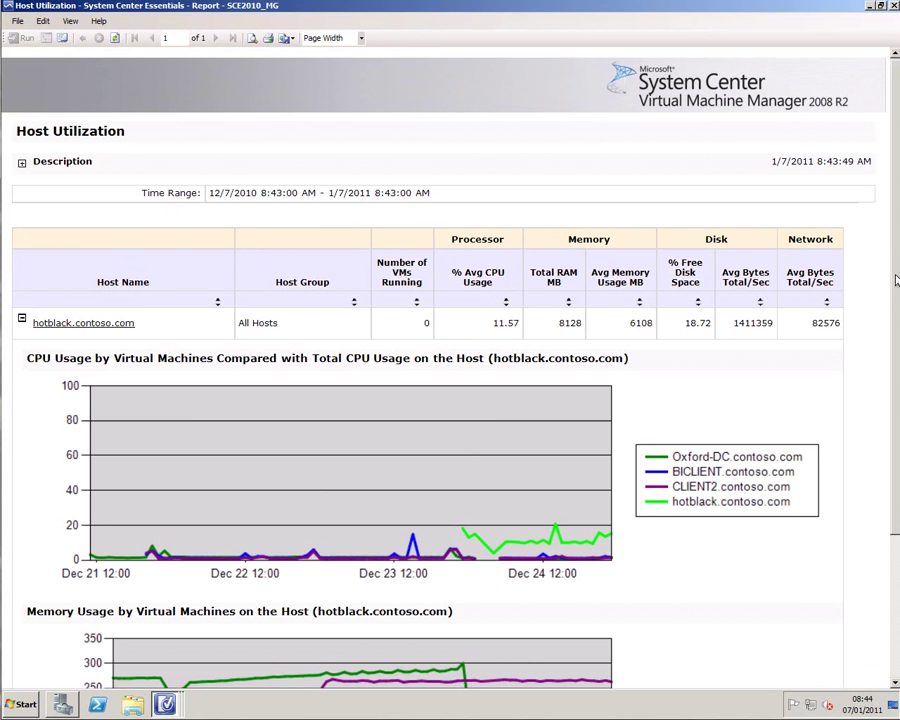
pyautogui.scroll(-3, 893, 311)
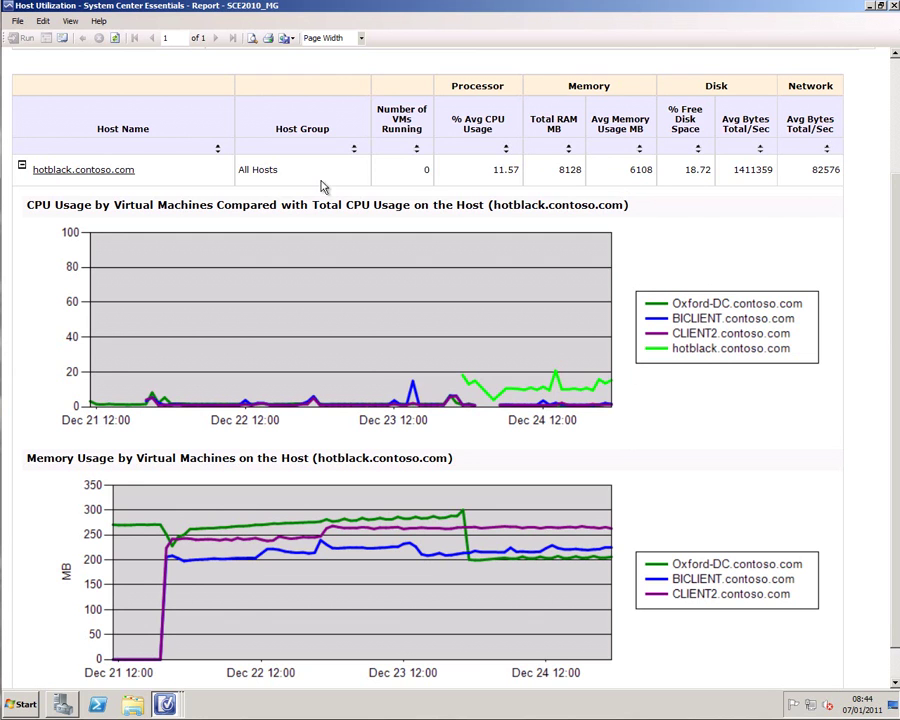
# Step: Close the Host Utilization report window with Alt+F4
pyautogui.hotkey('alt', 'F4')
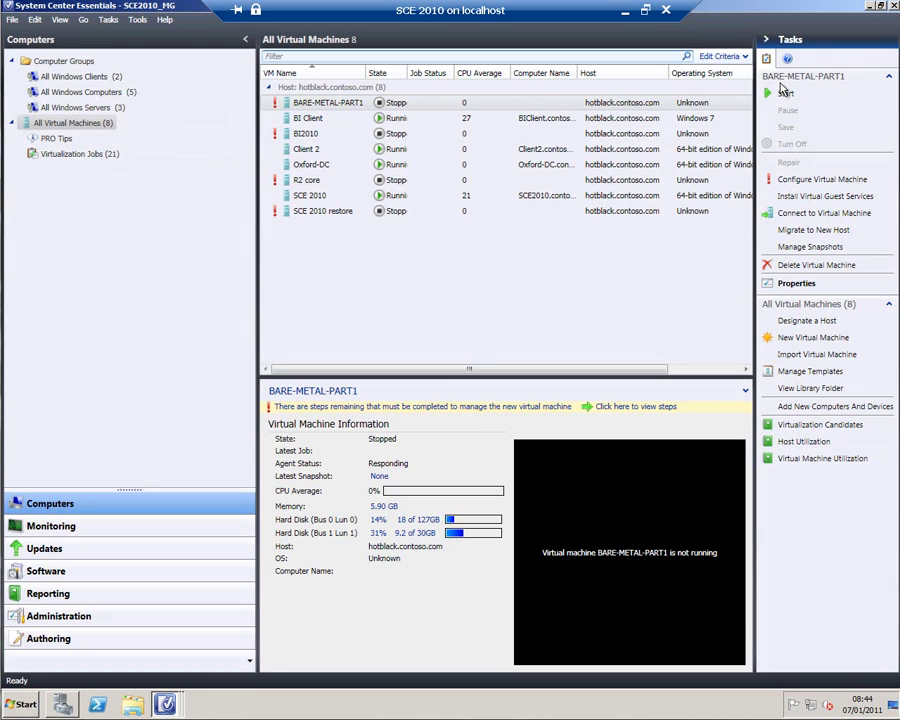